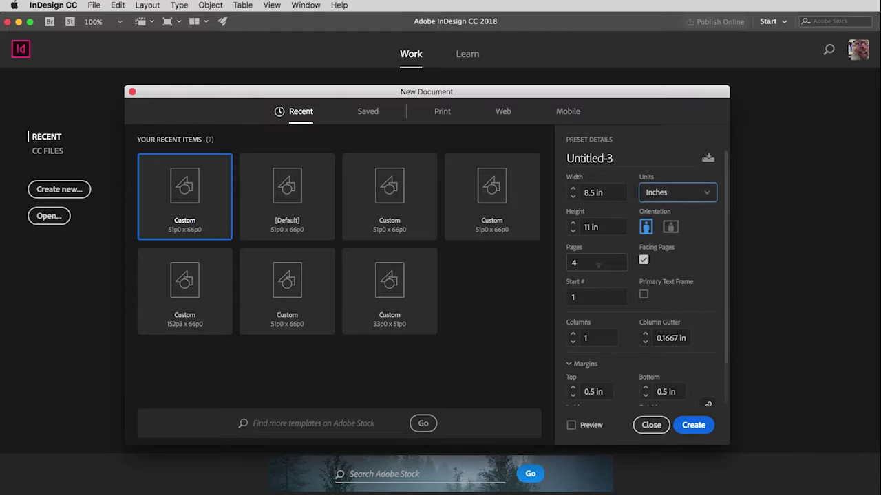
- In New Document, change Pages from 4 to 3 and Columns to 2
drag(584, 262, 568, 262)
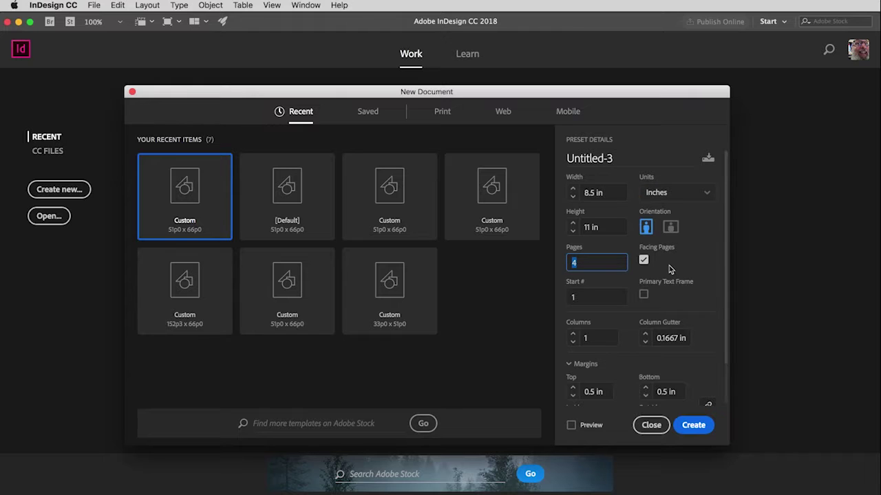
text(3)
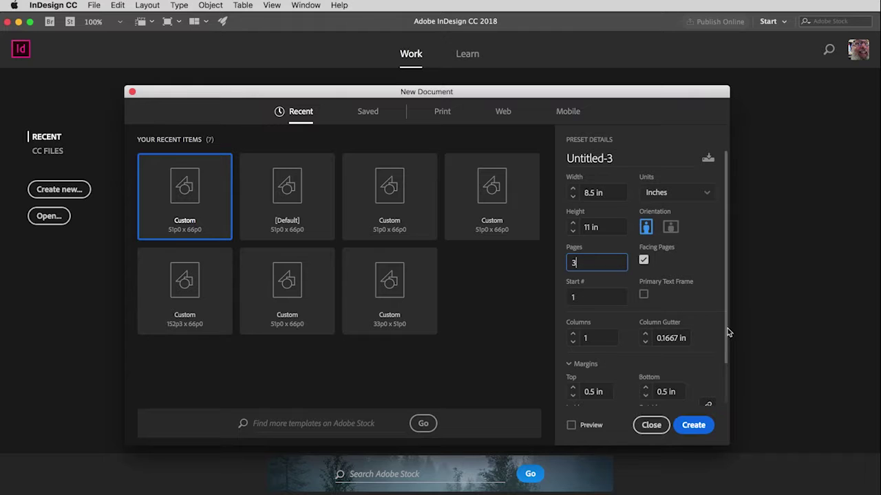
scroll(724, 332, down, 3)
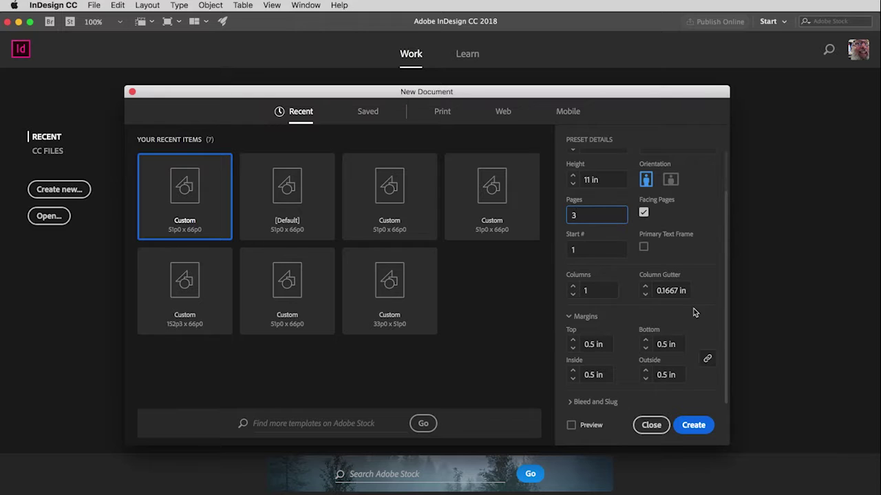
click(573, 288)
click(679, 292)
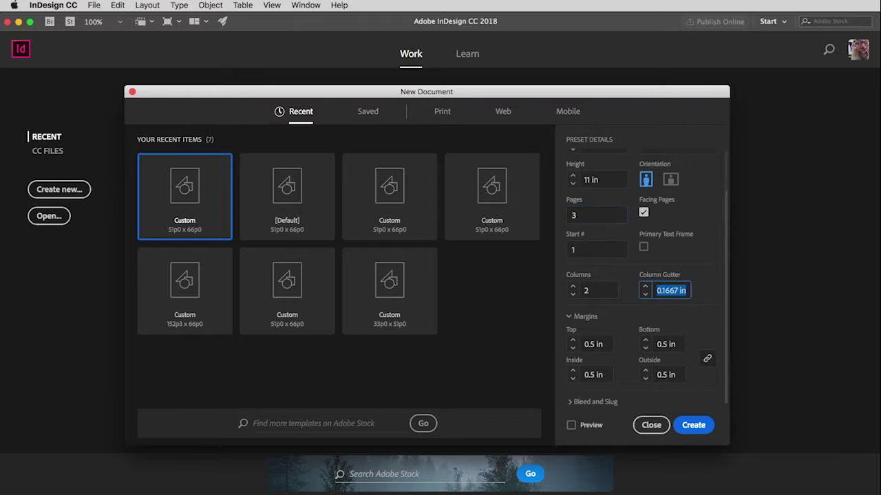
- Change the column gutter to 0.25 in and turn Facing Pages off
click(678, 290)
scroll(699, 307, up, 2)
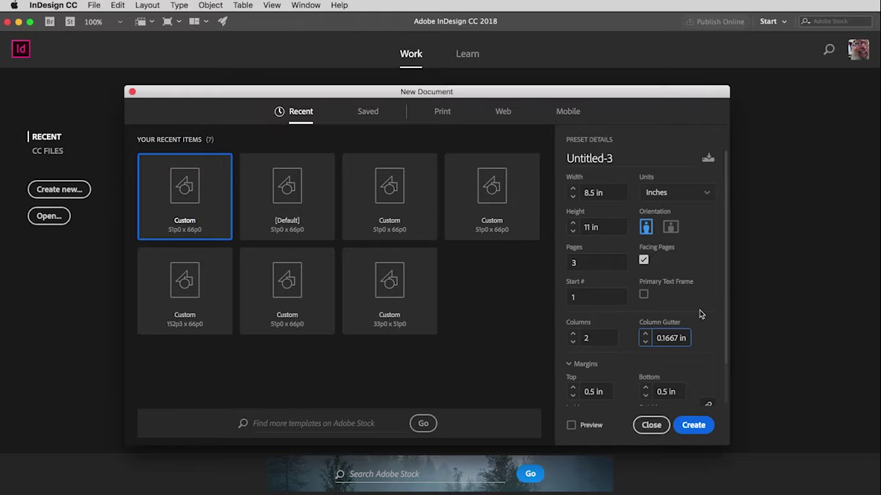
key(BackSpace)
key(BackSpace)
key(BackSpace)
key(BackSpace)
text(25)
scroll(700, 315, down, 2)
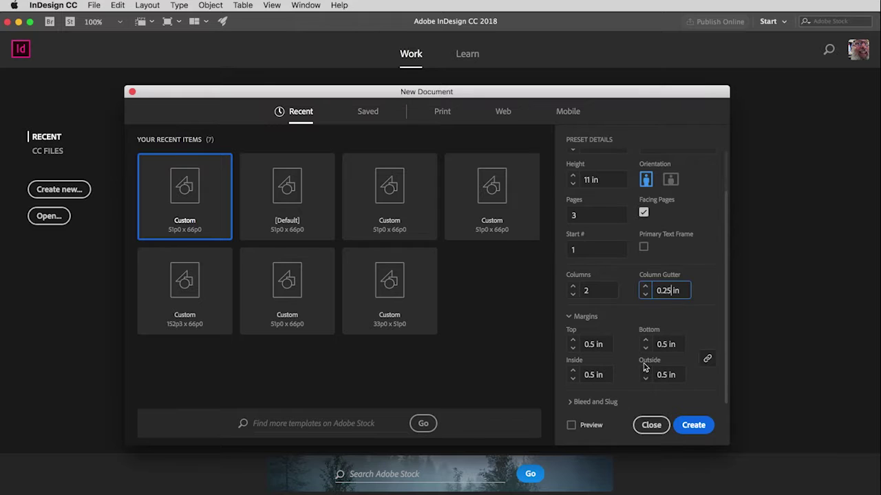
click(643, 214)
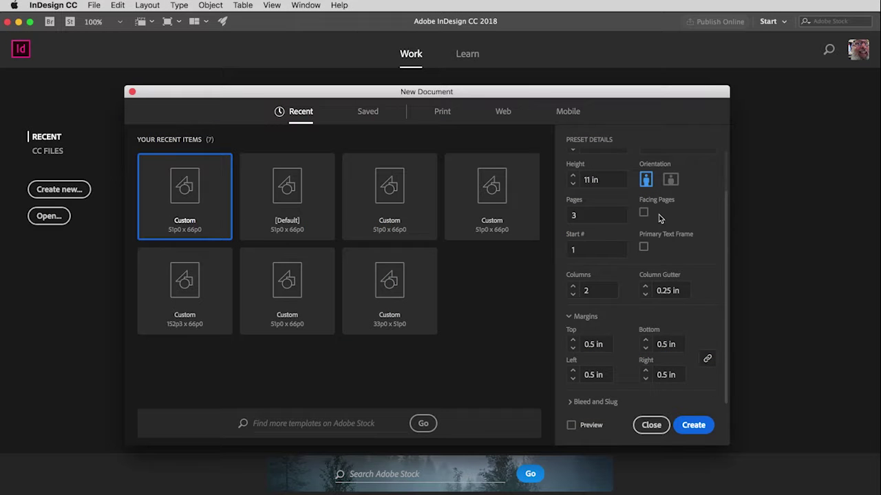
- Re-enable Facing Pages so the margins become inside and outside
click(643, 215)
click(643, 214)
- Unlink the margins and set top 0.75, bottom 0.375, inside 0.375, outside 0.625 in
click(593, 344)
click(573, 341)
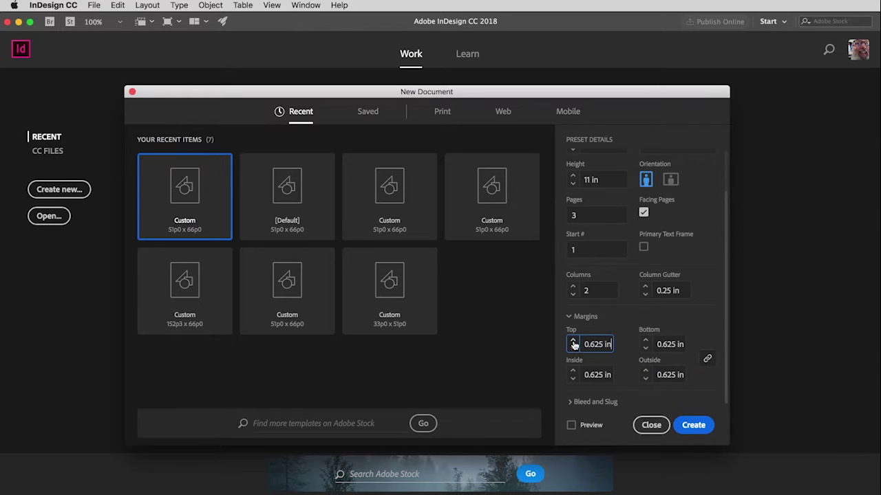
click(708, 360)
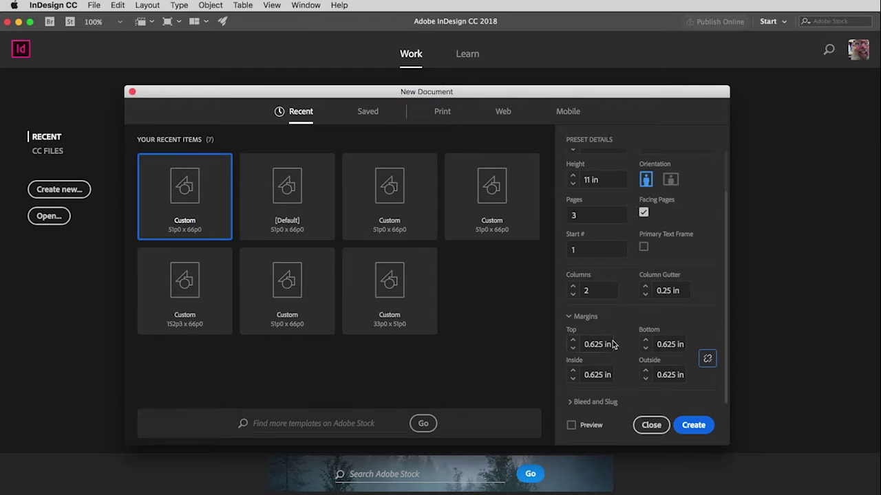
click(572, 342)
click(645, 348)
click(646, 349)
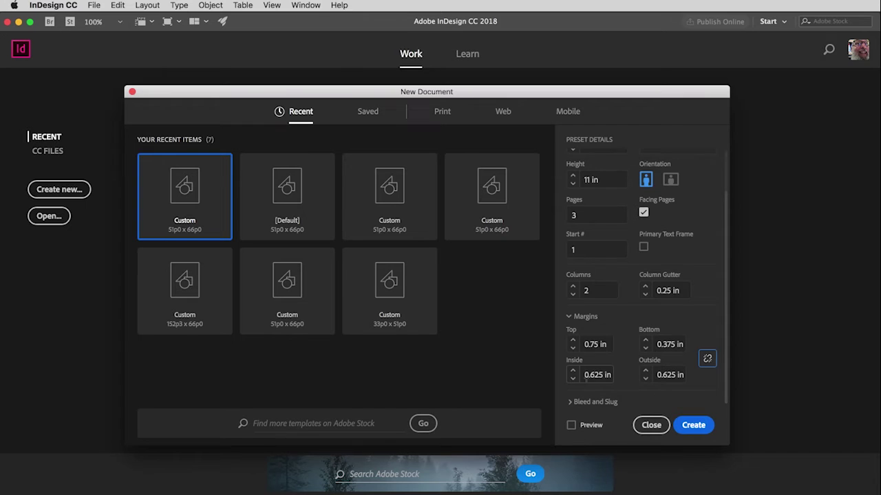
click(572, 379)
click(572, 379)
- Create the 3-page, 2-column facing-pages document
click(693, 425)
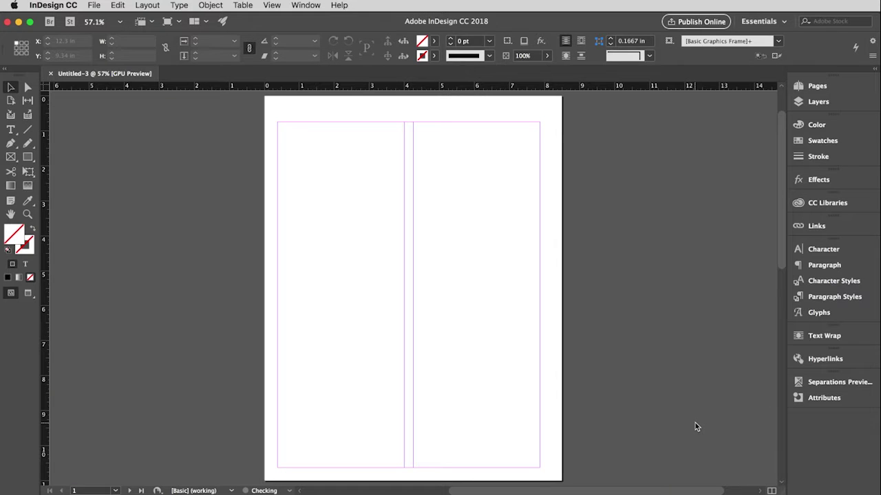
drag(780, 173, 776, 355)
key(n)
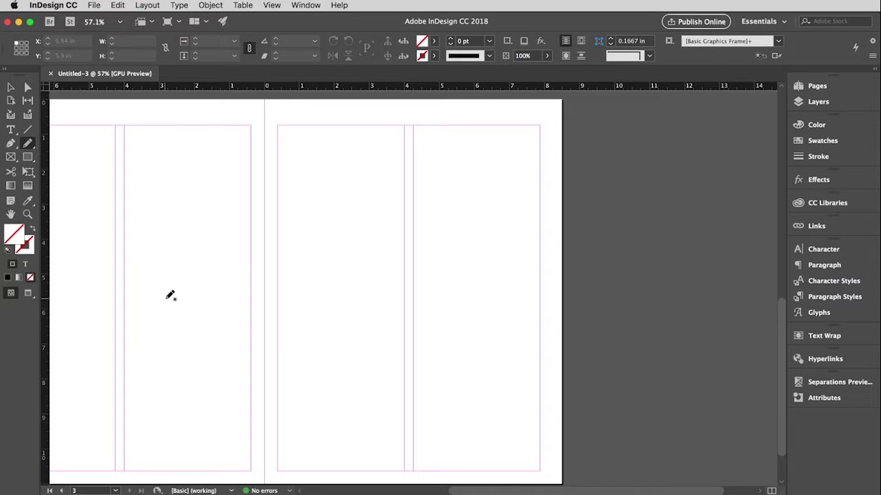
- Pan and scroll to inspect page 1 and the pages 2–3 spread
key(space)
drag(313, 322, 464, 321)
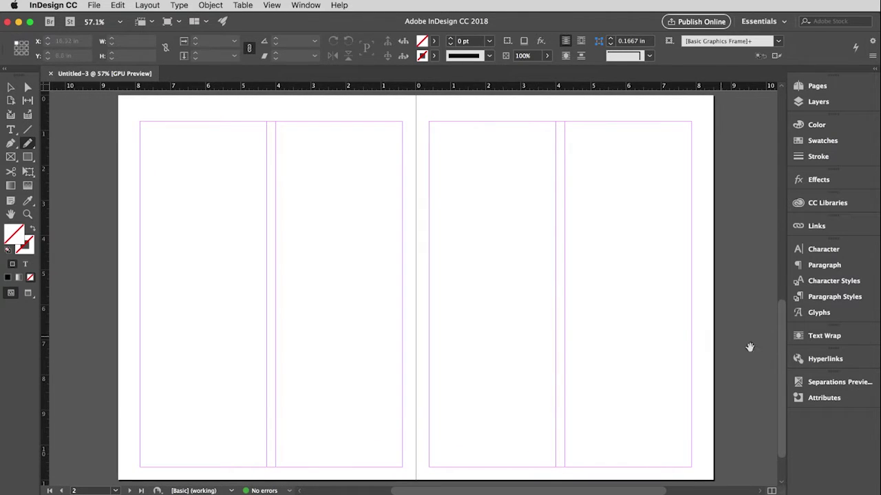
mouse_move(781, 373)
mouse_down()
mouse_move(782, 182)
mouse_move(791, 377)
mouse_up()
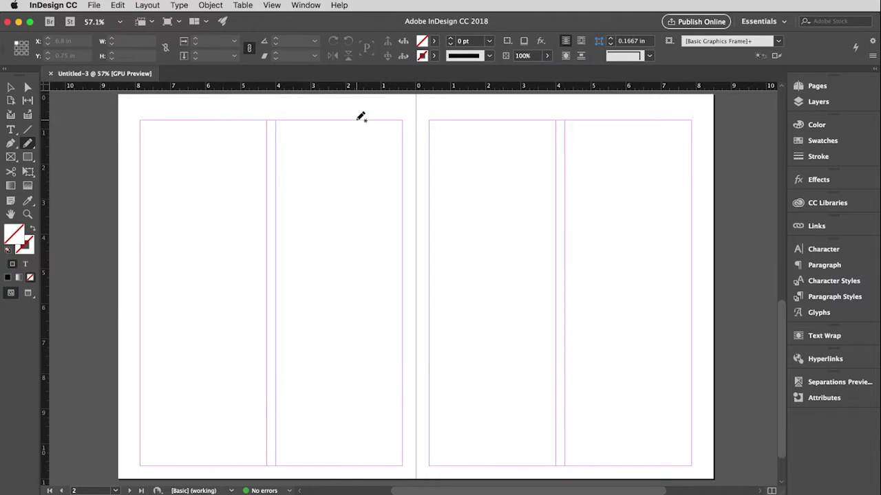
drag(362, 117, 366, 118)
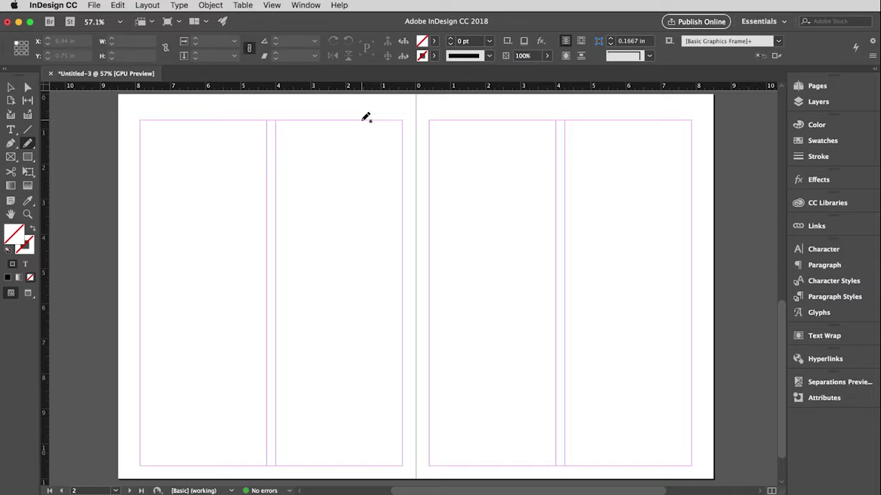
drag(784, 329, 784, 140)
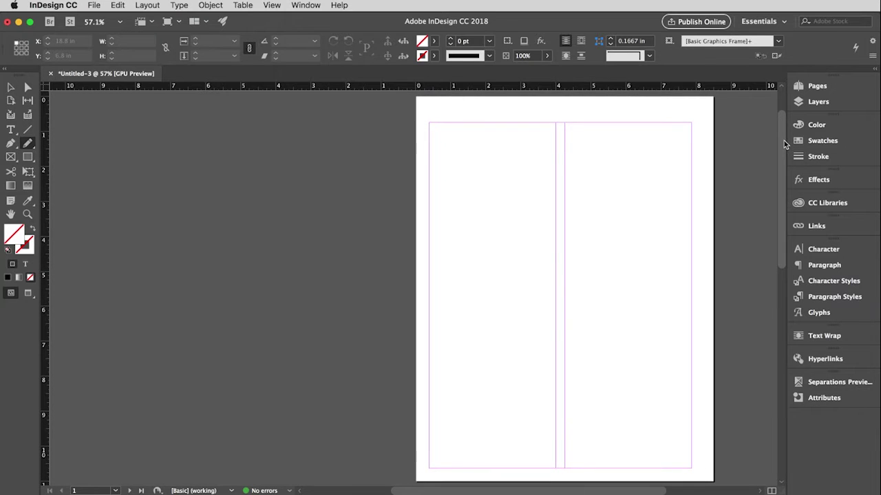
- Open Layout > Margins and Columns and move the dialog left of the page
click(94, 5)
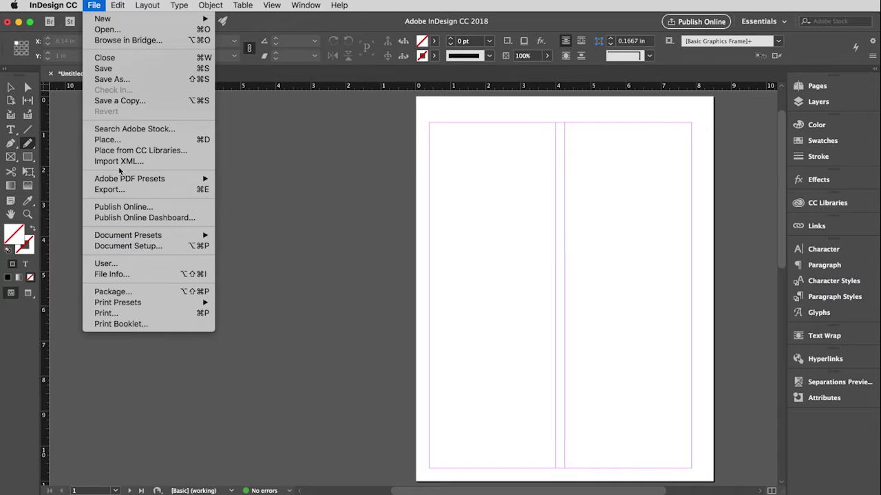
mouse_move(146, 6)
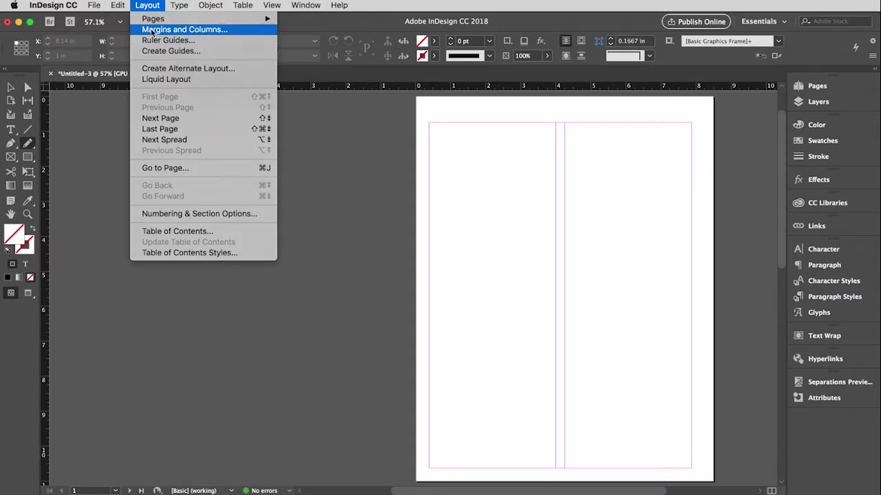
click(152, 32)
drag(501, 197, 345, 185)
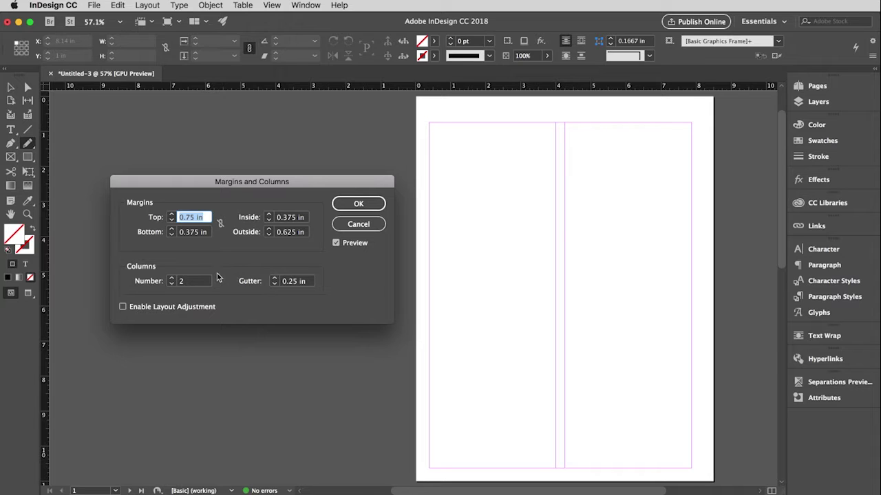
- Set page 1 to 3 columns with 1 in top and 0.4375 in bottom margins
click(172, 279)
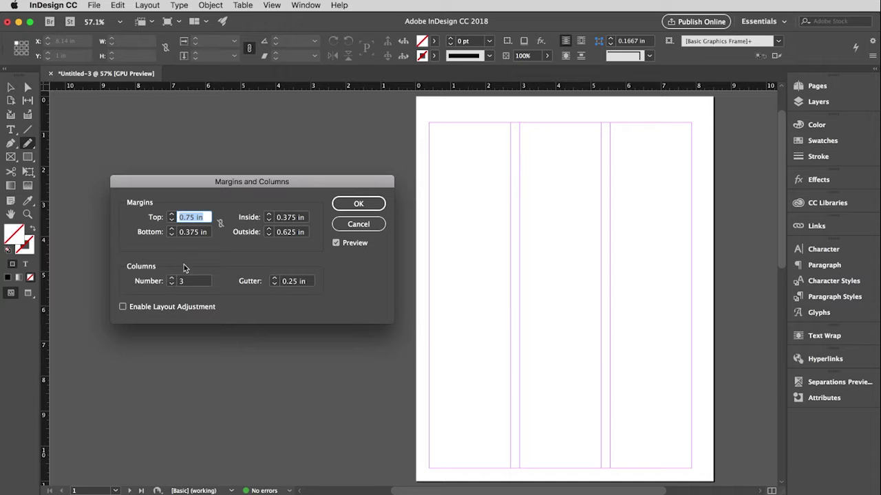
click(172, 215)
click(172, 214)
click(172, 215)
click(172, 215)
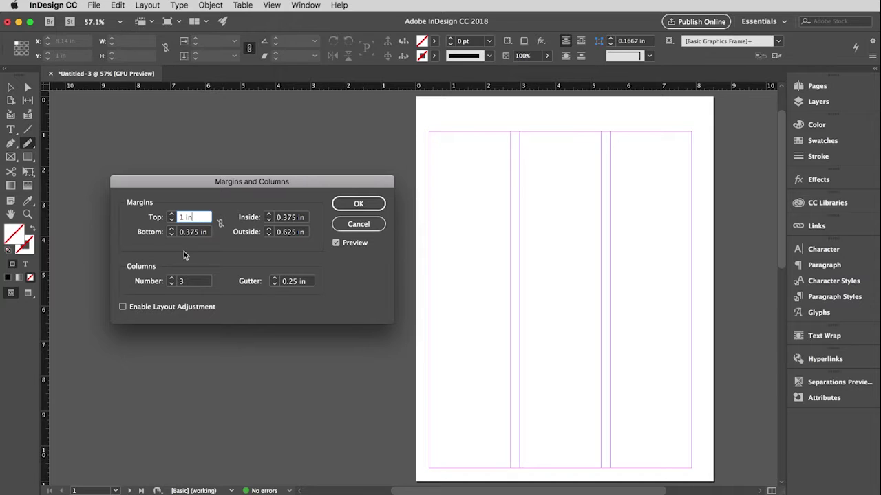
click(172, 230)
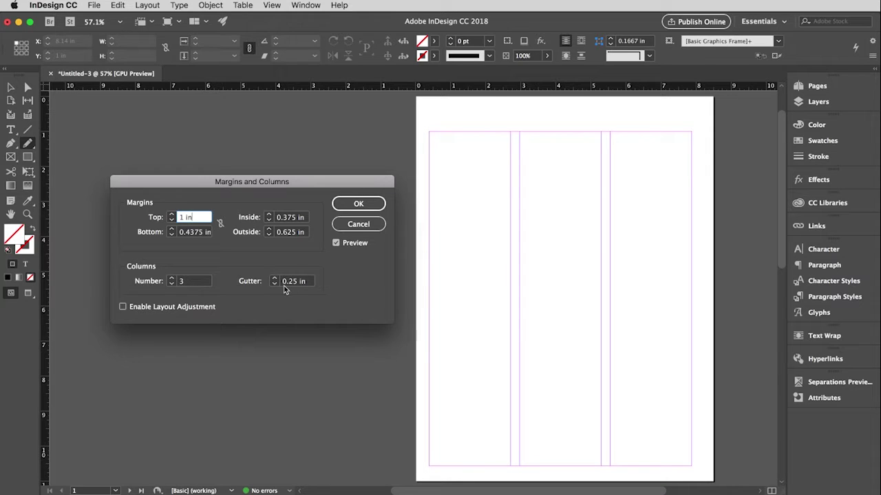
click(363, 207)
click(364, 206)
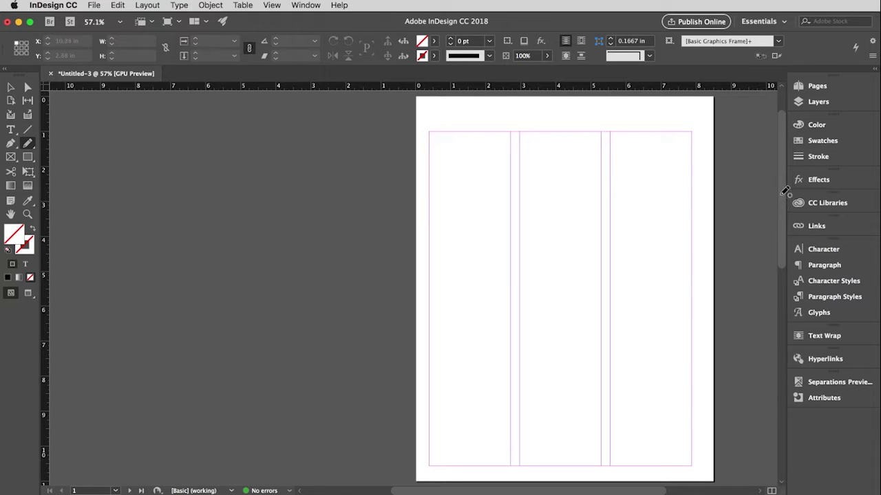
drag(781, 196, 781, 295)
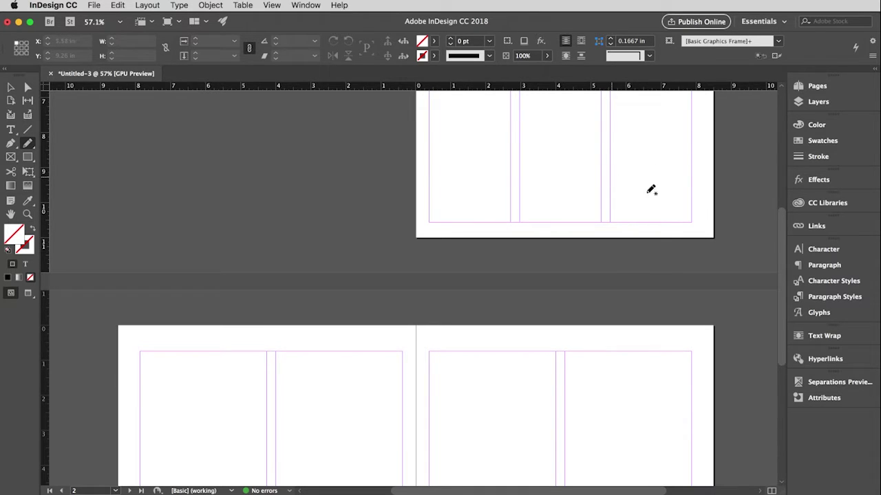
- Open the Pages panel, select spread 2–3, and enlarge the masters section
drag(779, 282, 784, 370)
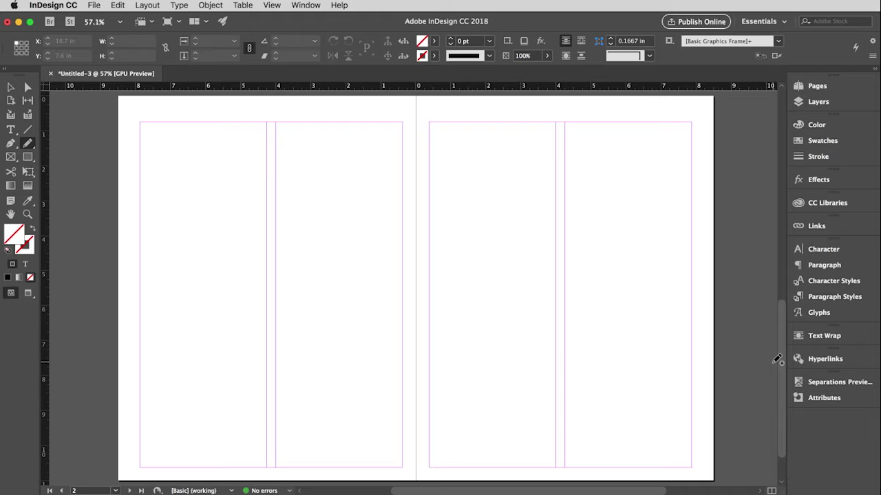
click(799, 88)
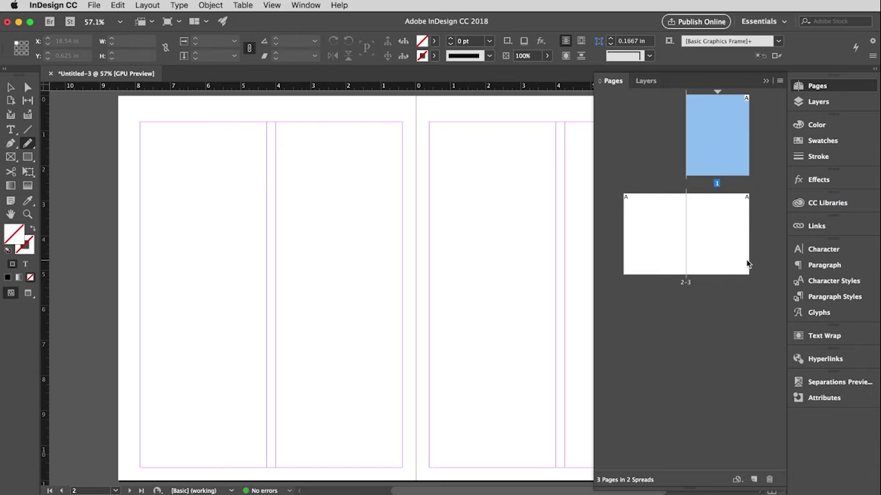
shift+click(652, 243)
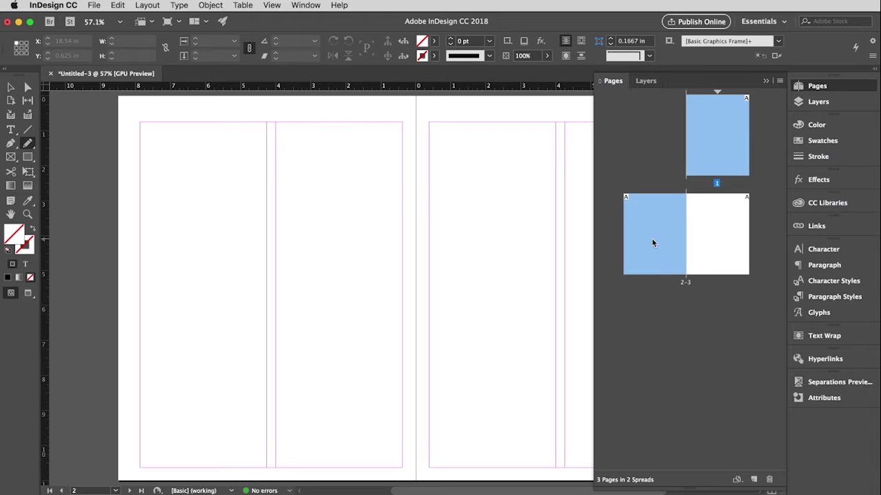
shift+click(713, 245)
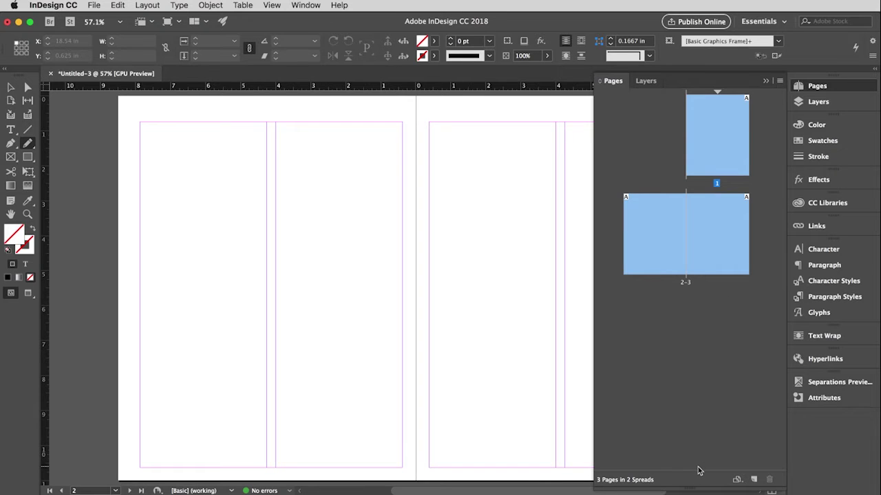
drag(698, 467, 696, 372)
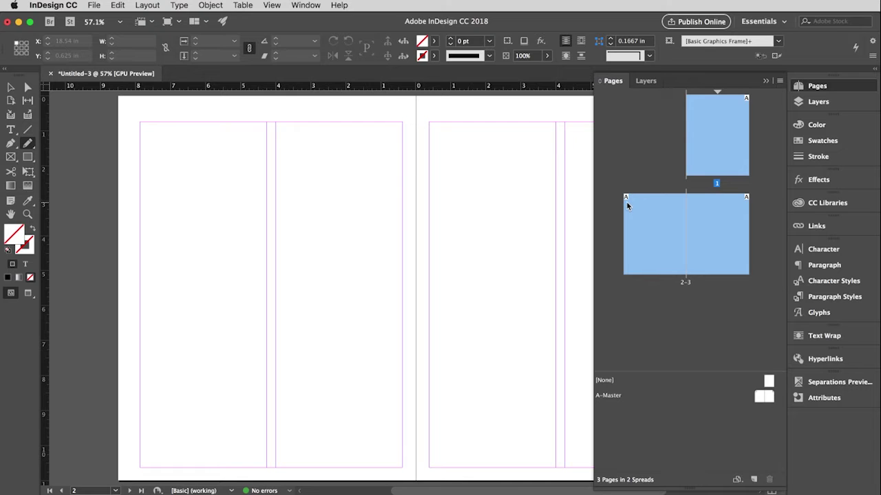
- Double-click A-Master to edit its spread, then collapse the Pages panel
click(624, 174)
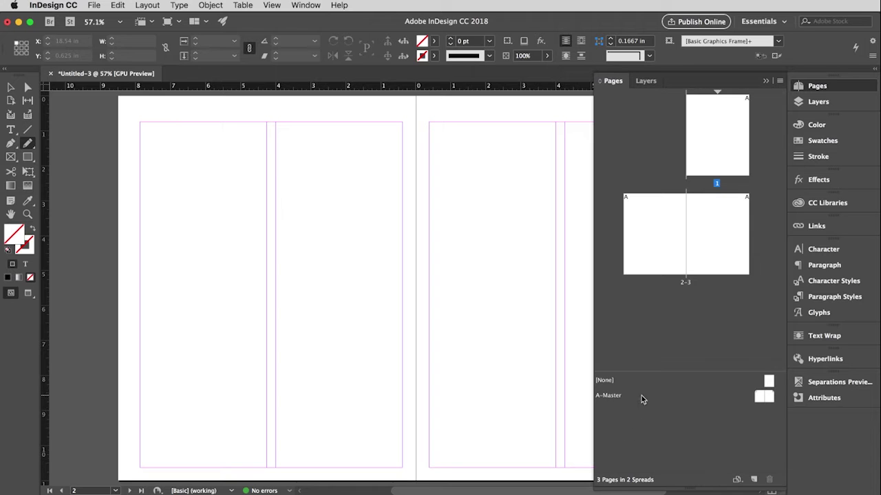
double_click(759, 397)
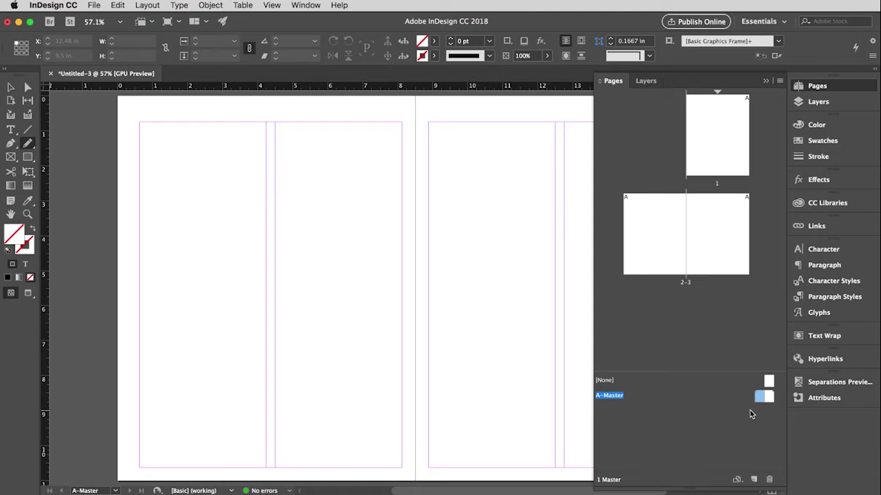
click(768, 399)
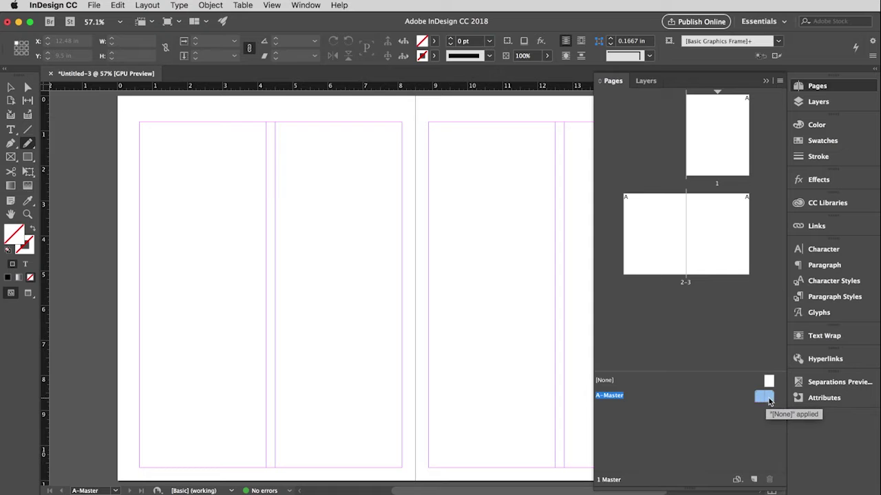
click(767, 82)
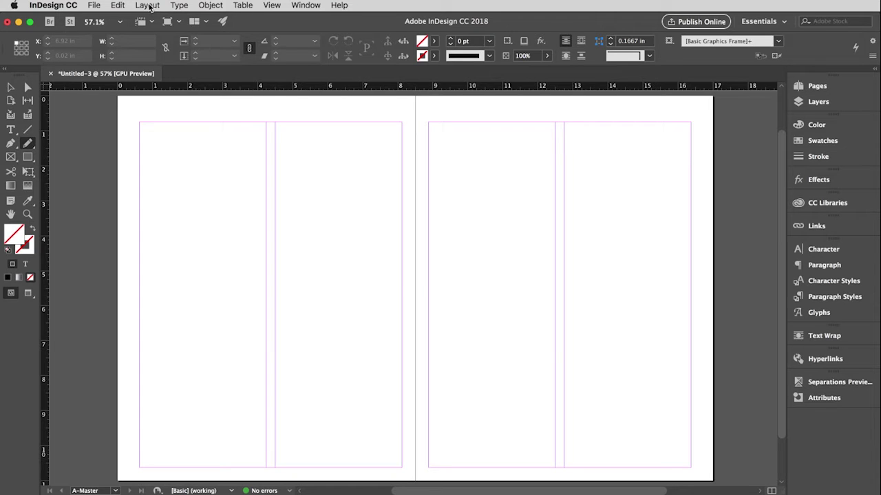
- Through Margins and Columns, set A-Master to 3 columns, 1 in top, 0.4375 in bottom
click(148, 6)
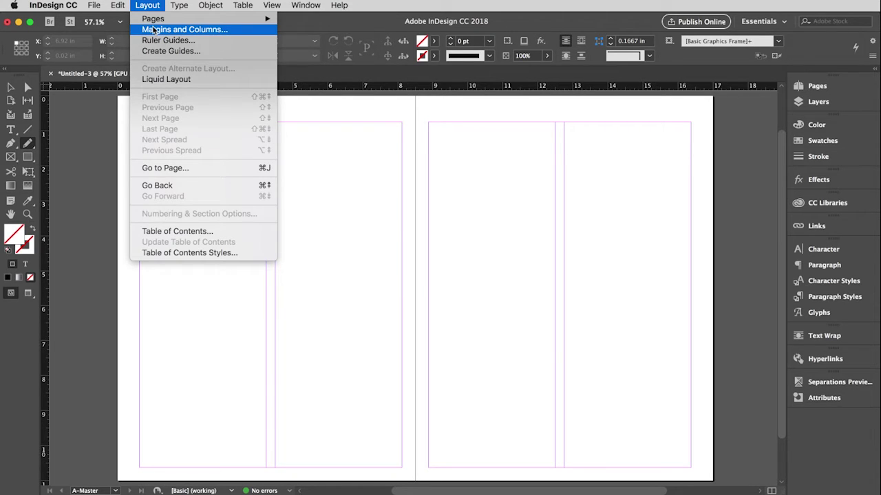
click(154, 30)
drag(310, 189, 523, 235)
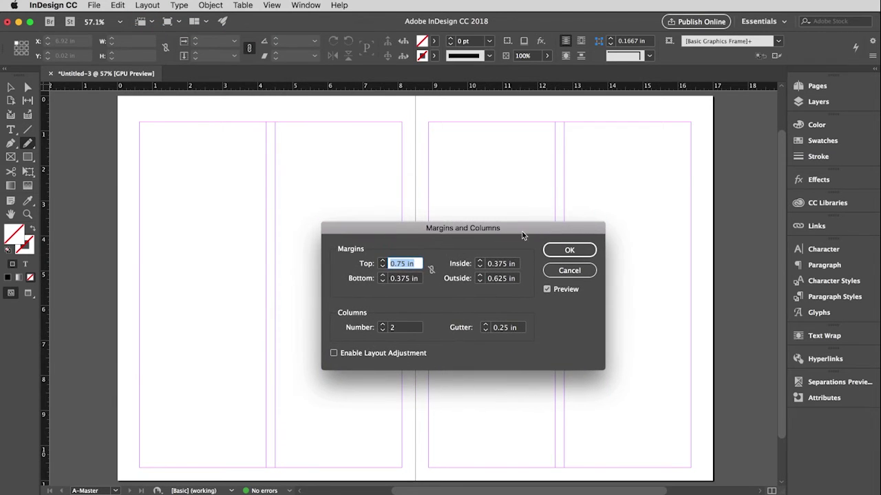
click(383, 325)
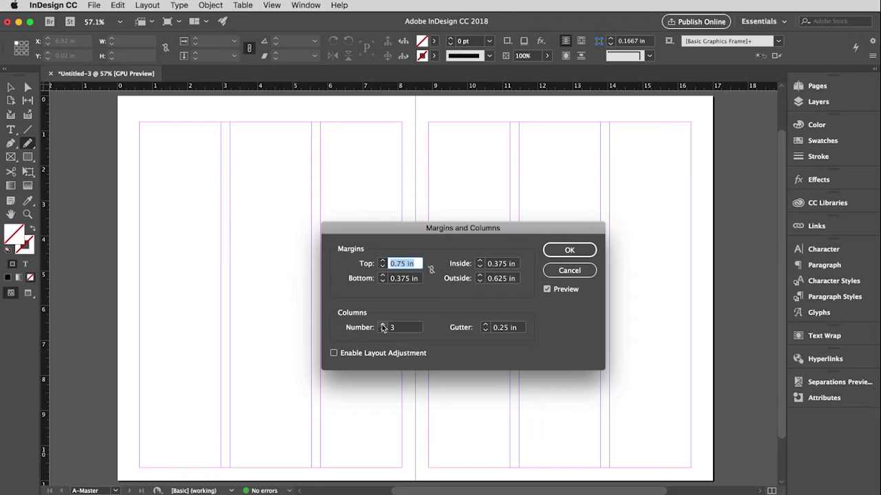
click(383, 262)
click(382, 262)
click(382, 261)
click(382, 262)
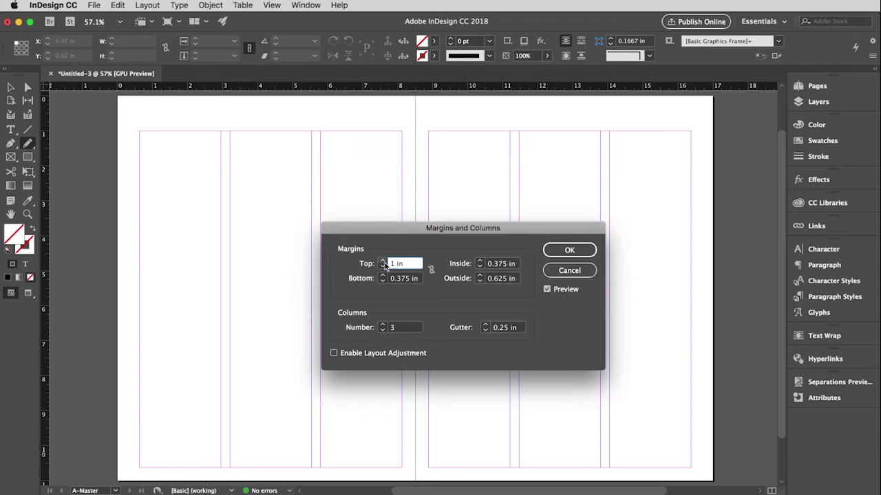
click(383, 276)
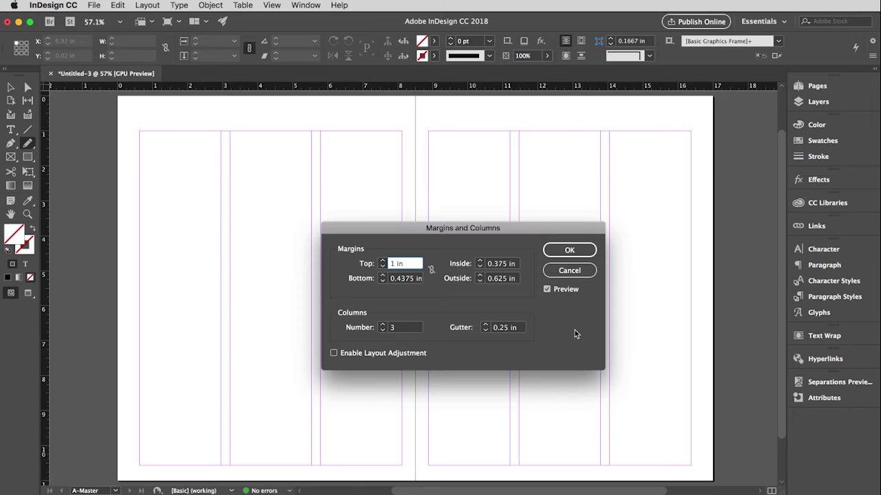
click(571, 251)
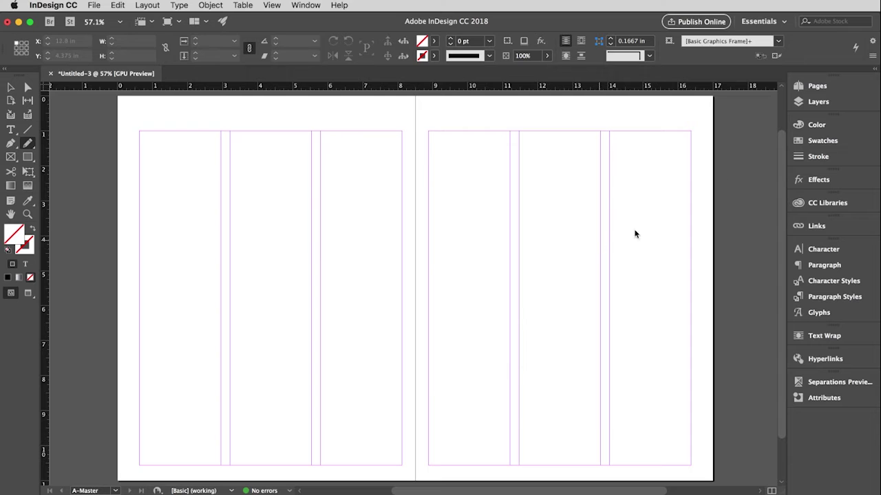
click(812, 86)
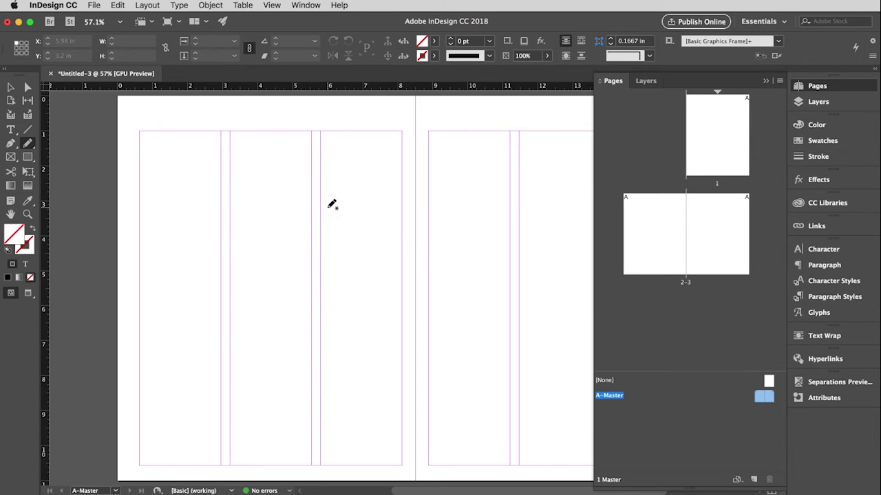
- Check pages 3 and 1 for the three-column master layout, finishing on page 1
double_click(712, 227)
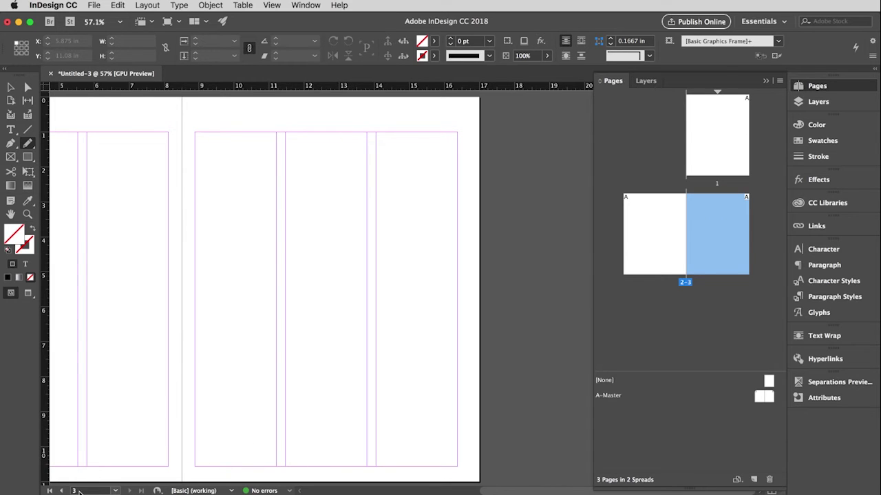
drag(181, 277, 362, 279)
double_click(723, 145)
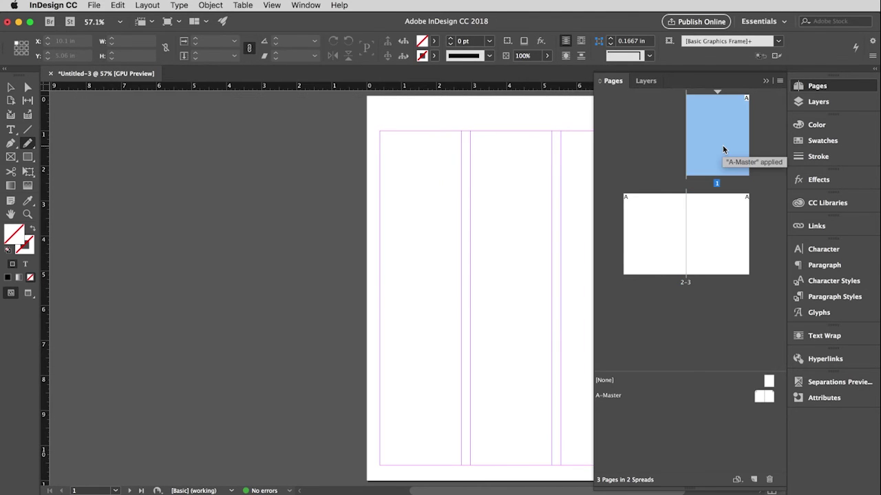
drag(425, 258, 422, 258)
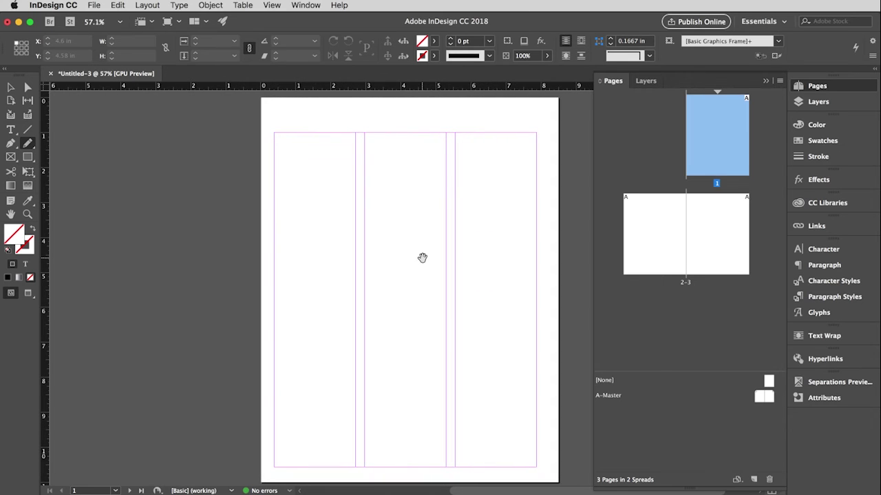
click(765, 81)
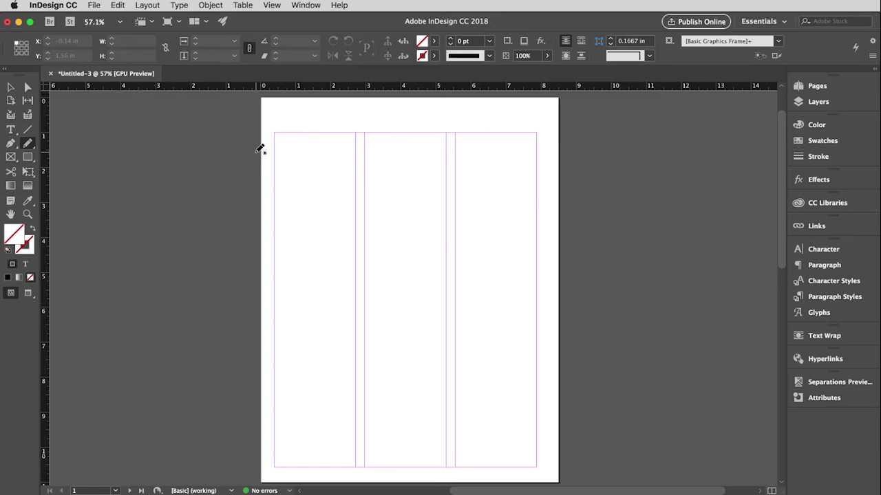
- Place a horizontal guide near 3.875 in and a vertical guide at 1.5417 in on page 1
click(272, 6)
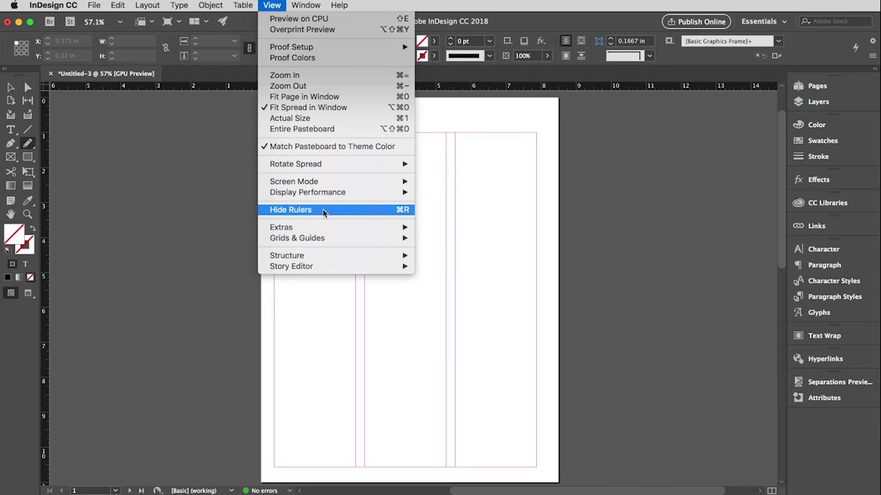
click(273, 6)
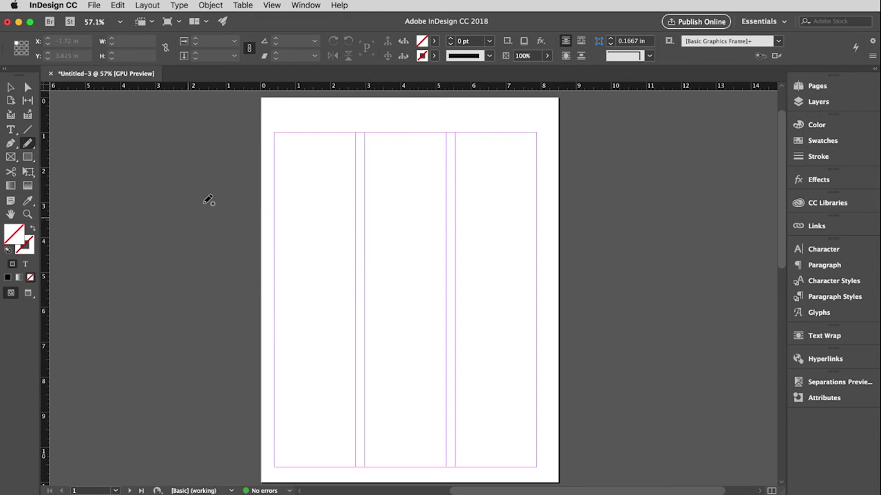
drag(229, 85, 227, 234)
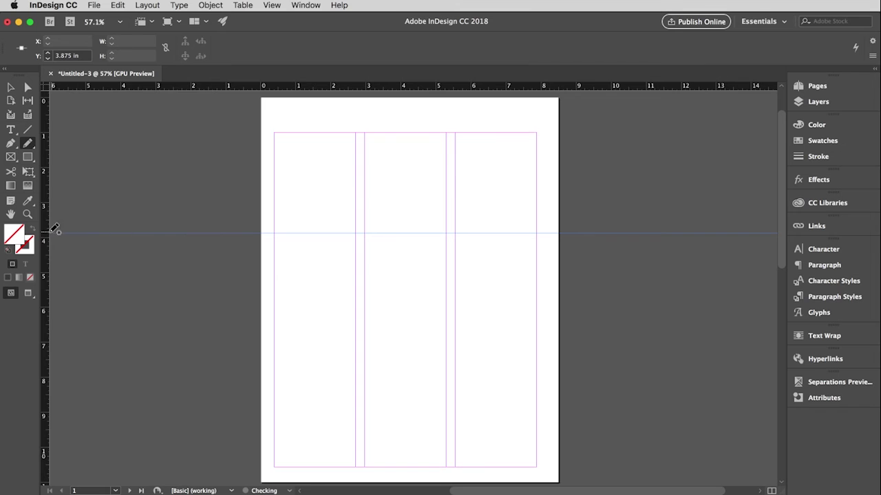
drag(43, 236, 315, 234)
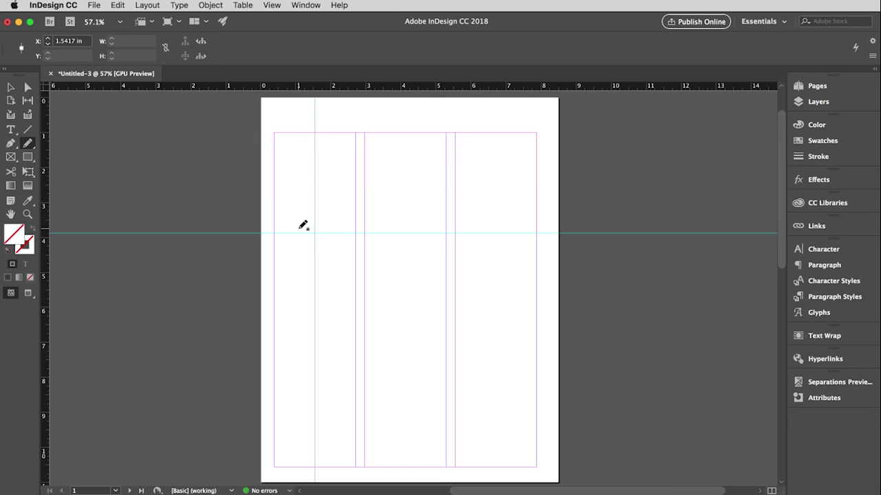
click(274, 5)
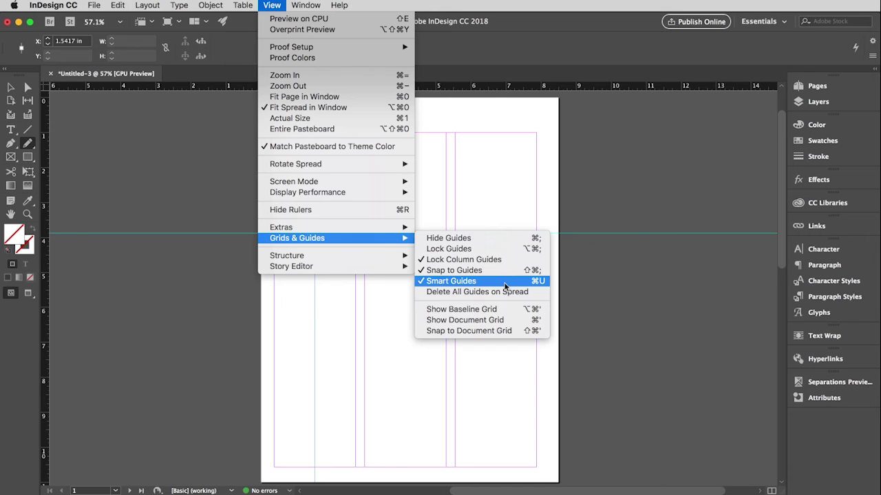
click(272, 5)
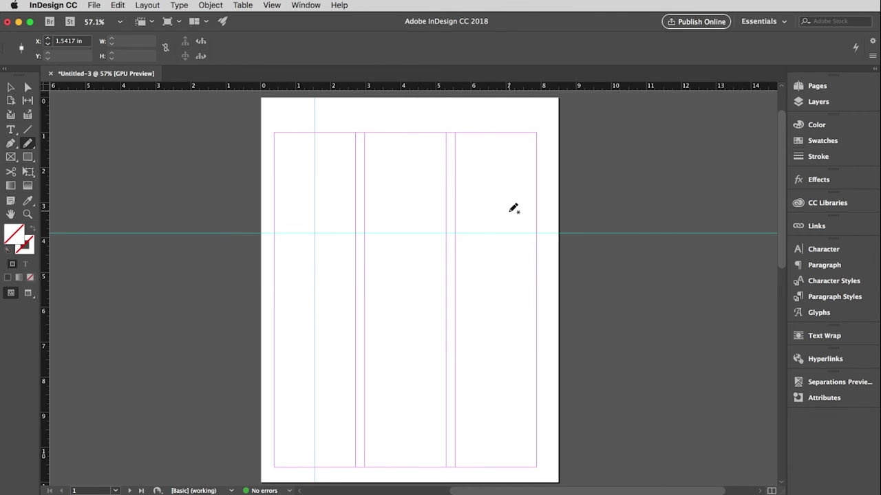